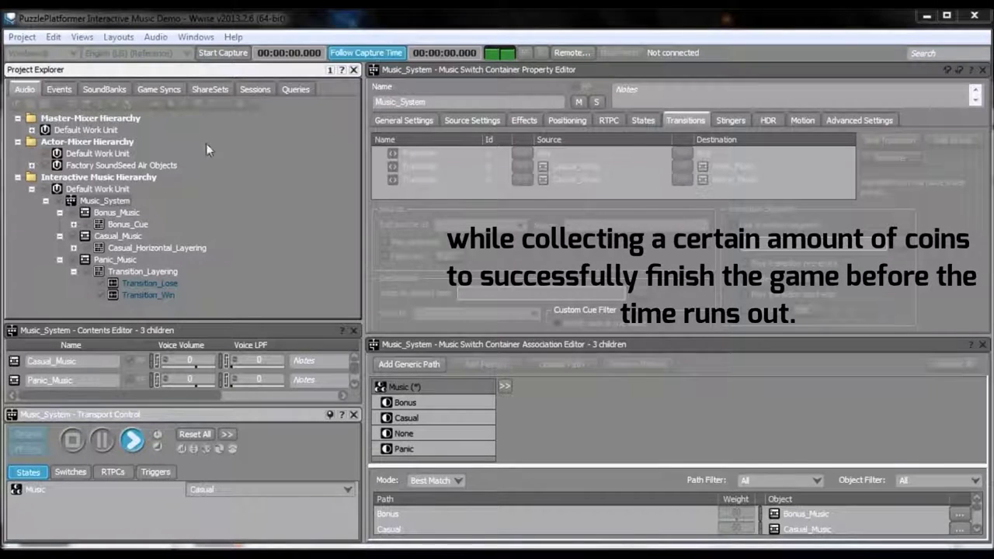
# Step: Raise the Progress parameter to 51 and on to 72 while Music_System plays in the Casual state, and stop playback
pyautogui.click(162, 88)
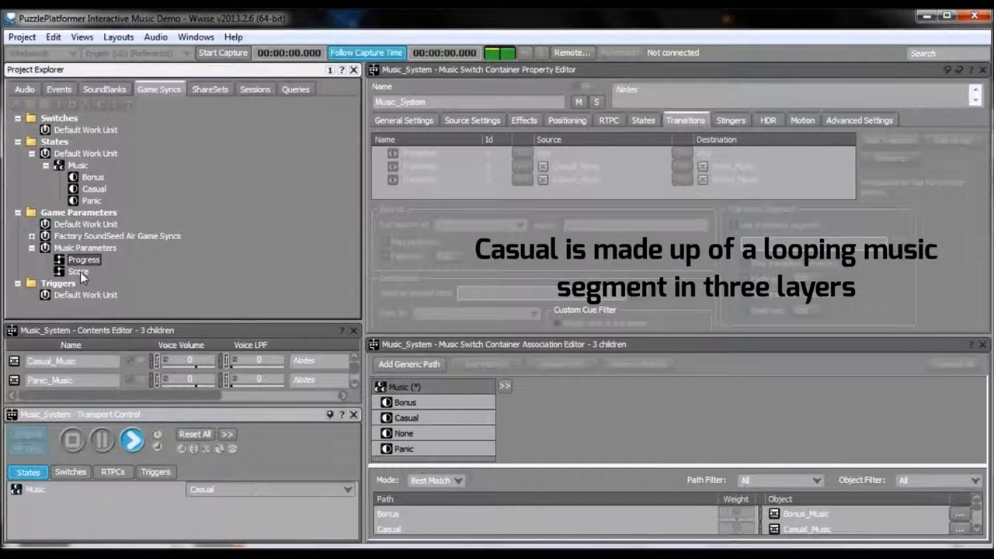
pyautogui.click(114, 474)
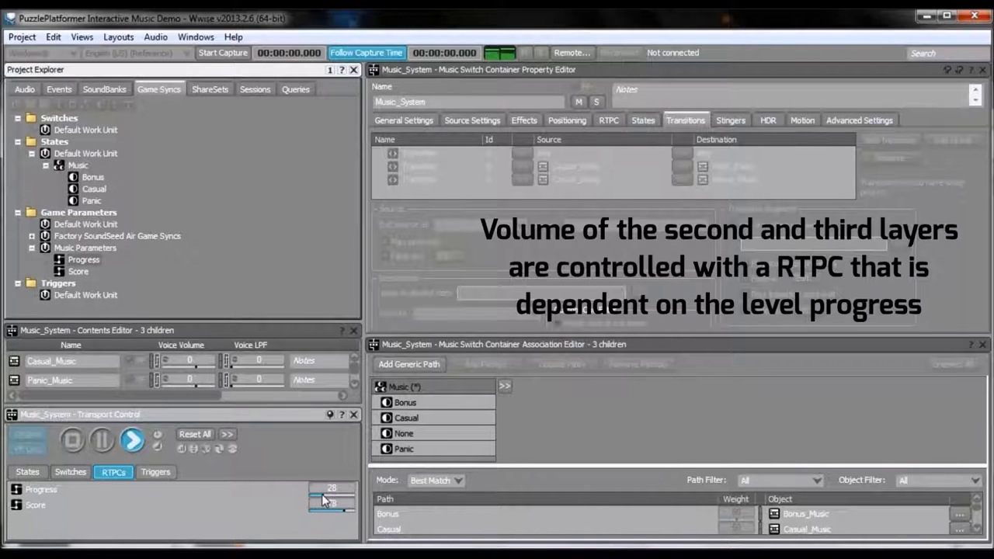
pyautogui.moveTo(322, 494)
pyautogui.mouseDown()
pyautogui.moveTo(332, 494)
pyautogui.moveTo(313, 504)
pyautogui.moveTo(333, 505)
pyautogui.mouseUp()
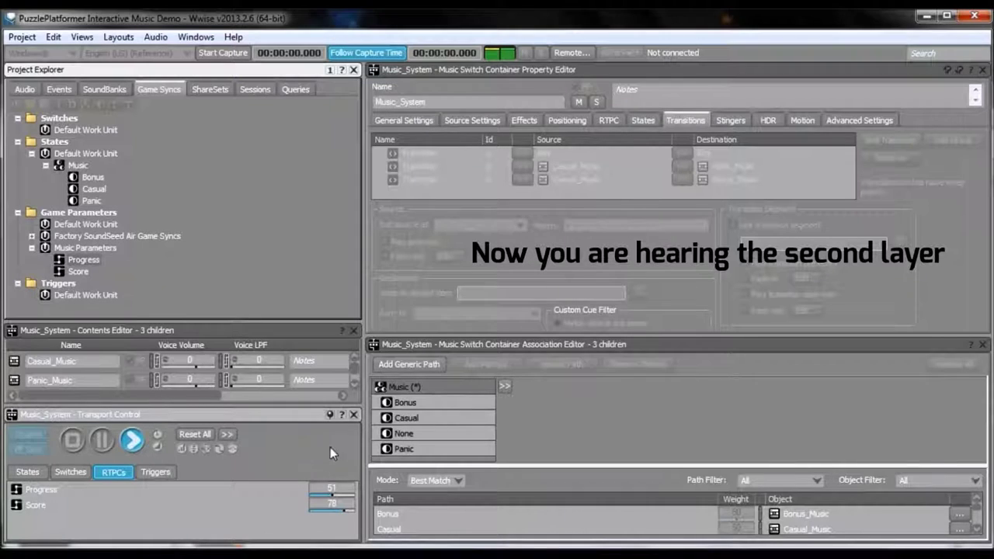
pyautogui.moveTo(330, 493); pyautogui.dragTo(362, 505)
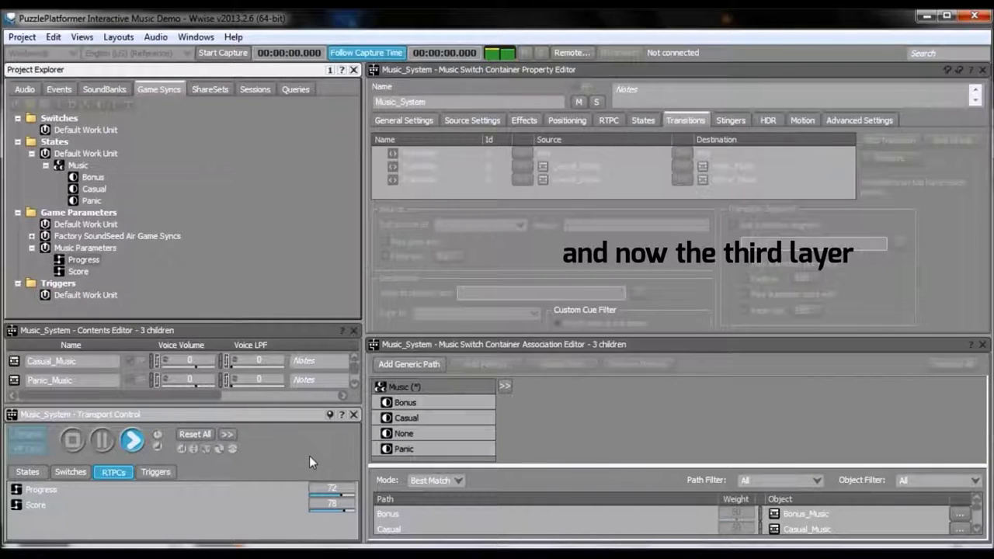
pyautogui.click(72, 441)
pyautogui.click(28, 471)
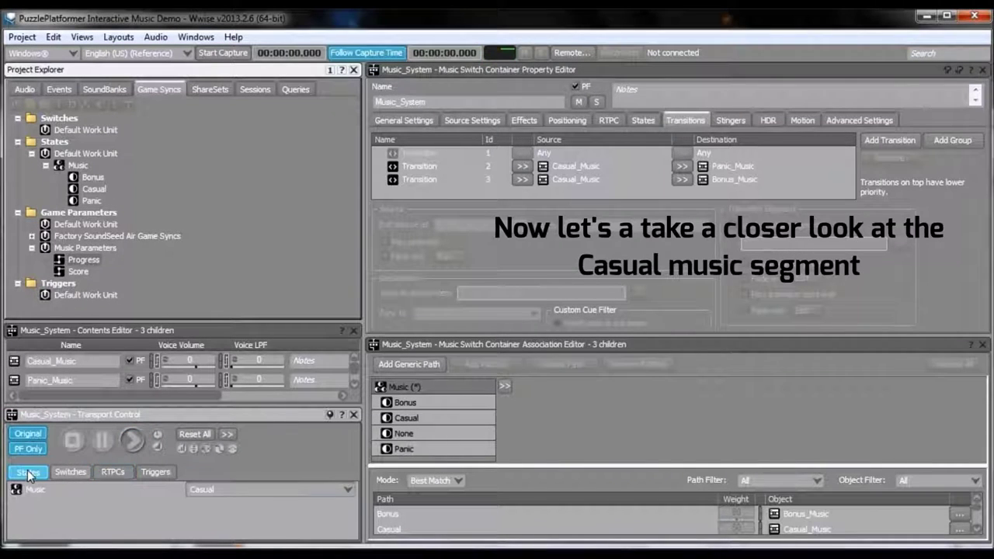
# Step: Examine the Casual_Horizontal_Layering segment and the RTPC volume curves of its 5 - Marimba, 6 - Bass CL and 7 - Harp tracks
pyautogui.click(28, 90)
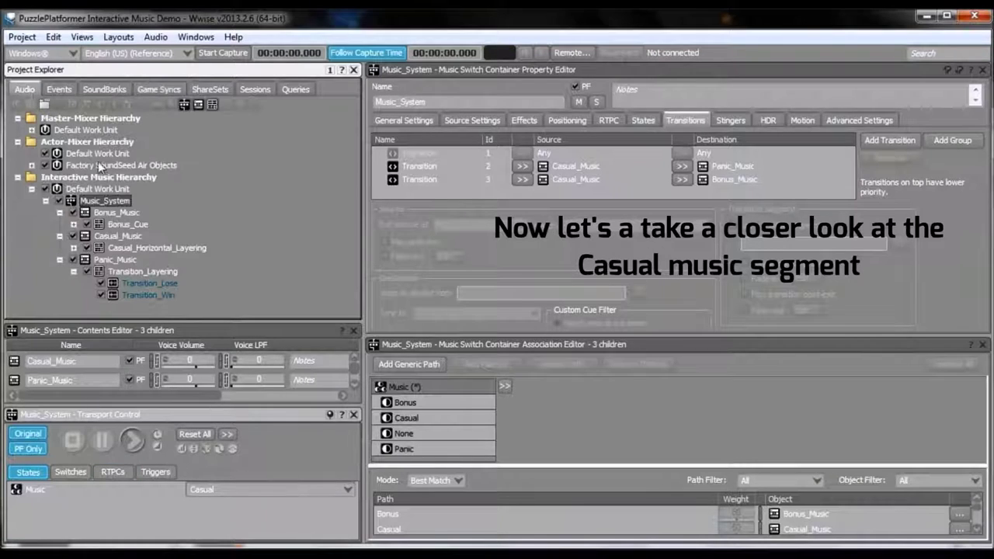
pyautogui.click(150, 249)
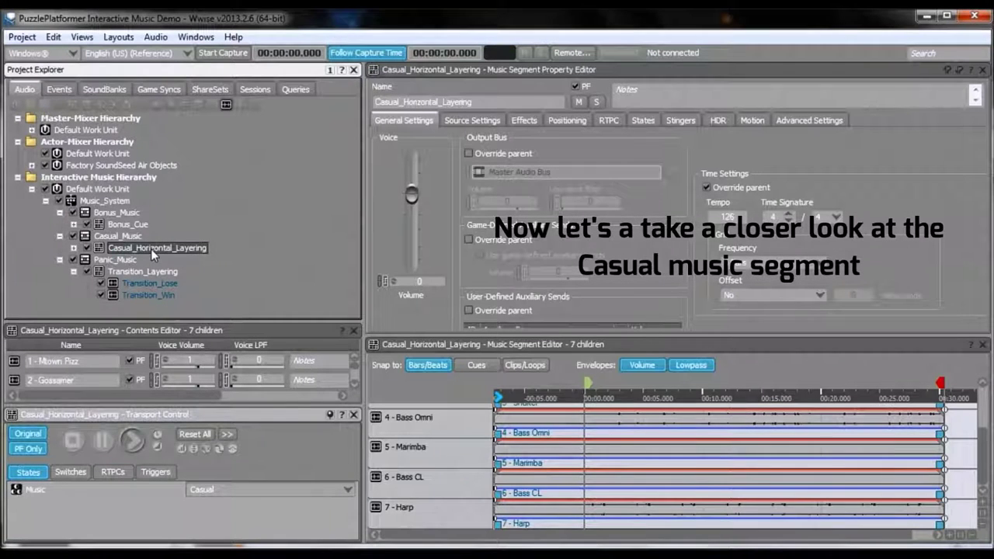
pyautogui.moveTo(987, 475); pyautogui.dragTo(973, 487)
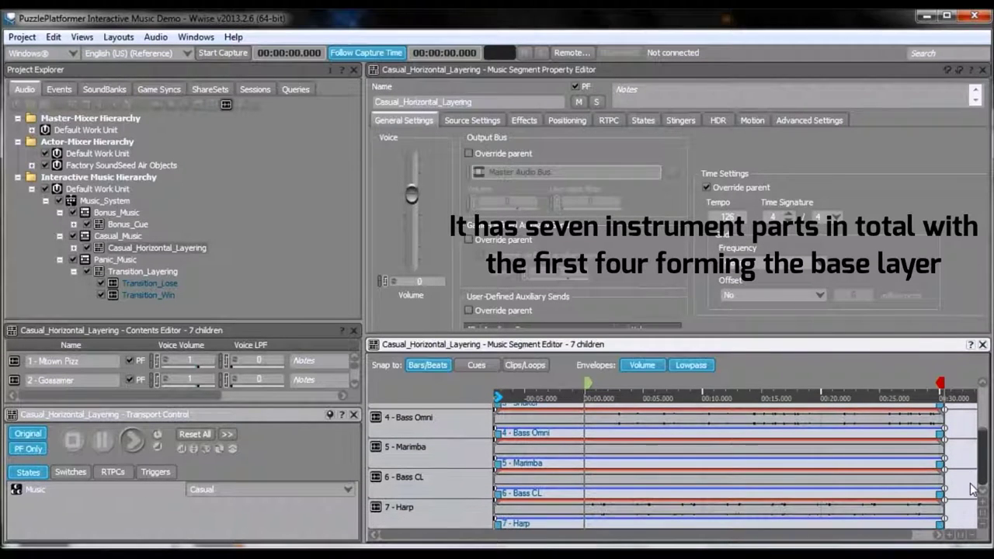
pyautogui.click(435, 454)
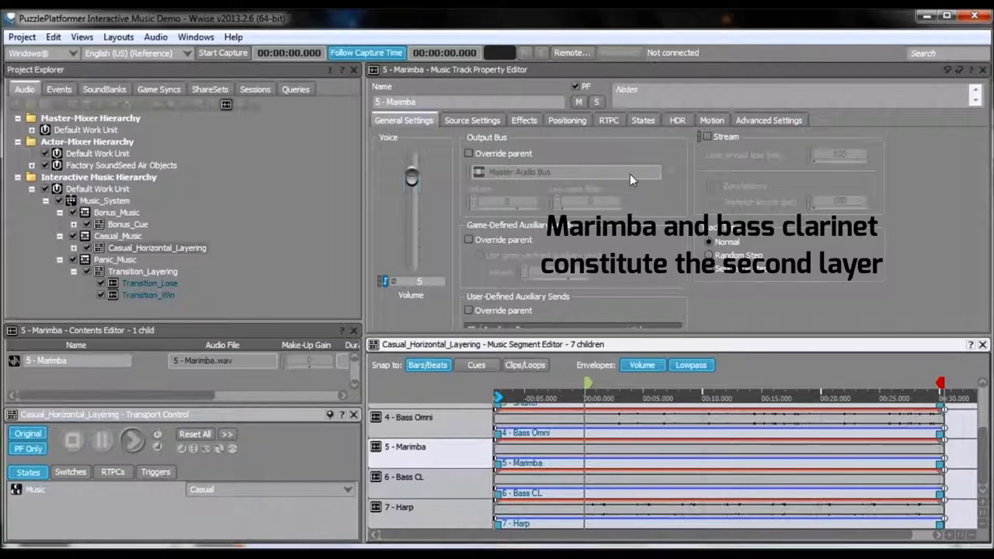
pyautogui.click(605, 122)
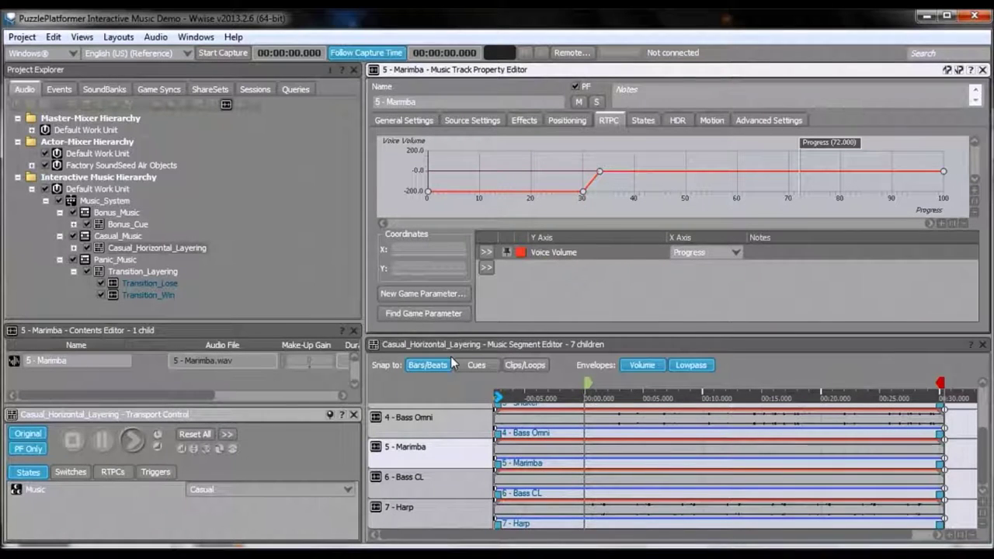
pyautogui.click(423, 488)
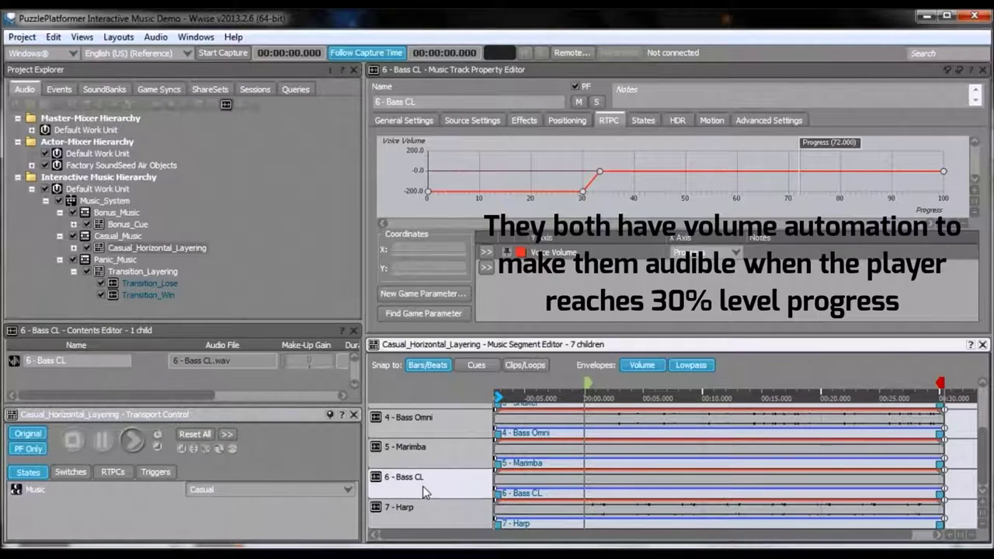
pyautogui.click(427, 508)
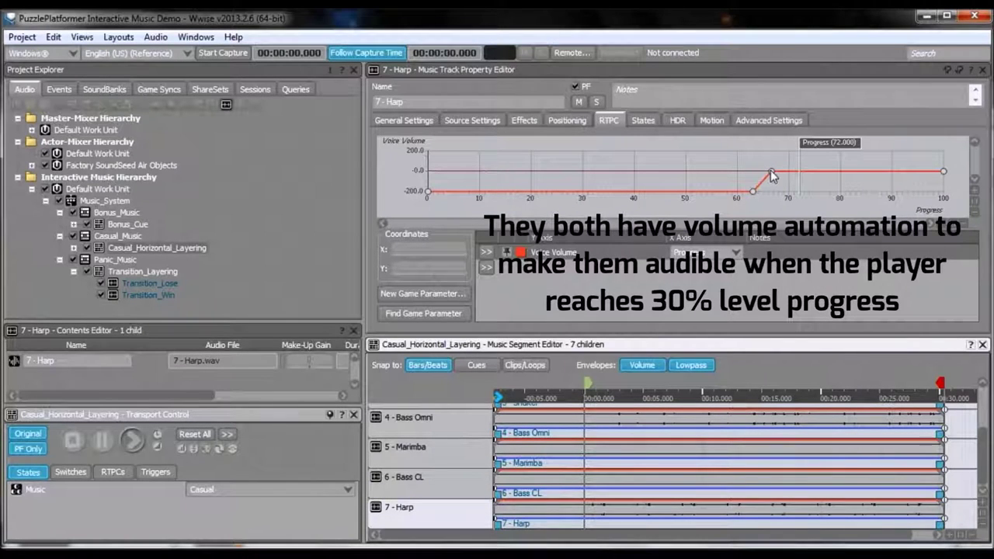
# Step: Play the Casual_Horizontal_Layering segment and lower its Progress parameter to 22
pyautogui.click(129, 248)
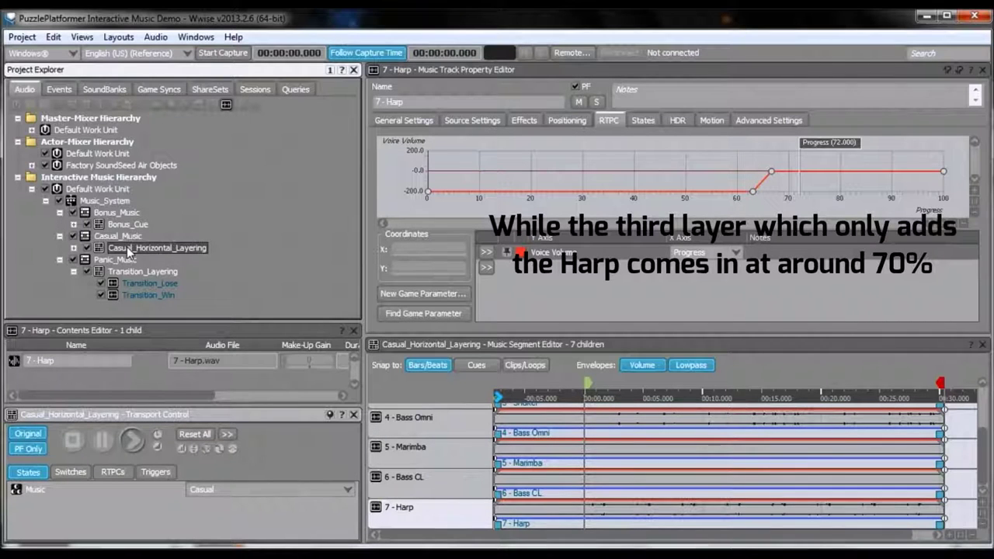
pyautogui.click(132, 439)
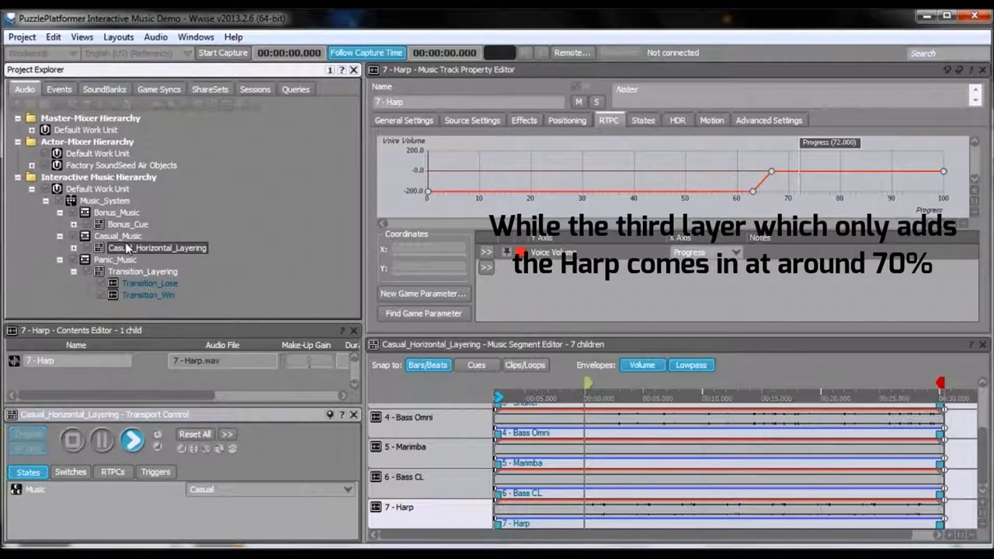
pyautogui.click(120, 479)
pyautogui.moveTo(331, 489)
pyautogui.mouseDown()
pyautogui.moveTo(334, 505)
pyautogui.moveTo(293, 505)
pyautogui.mouseUp()
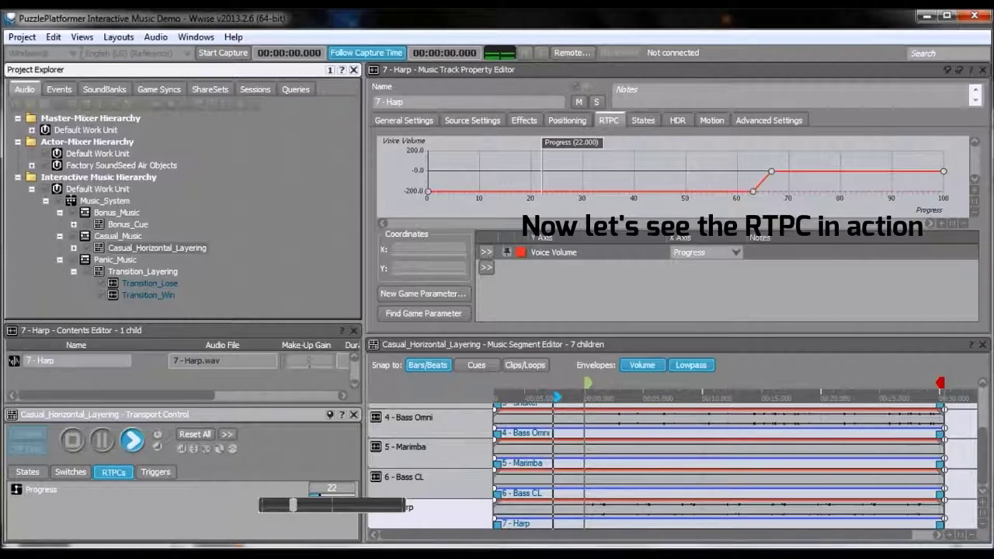
# Step: Raise Progress to 34 with the Marimba volume curve shown and to 71 with the Harp curve shown, and stop playback
pyautogui.click(440, 453)
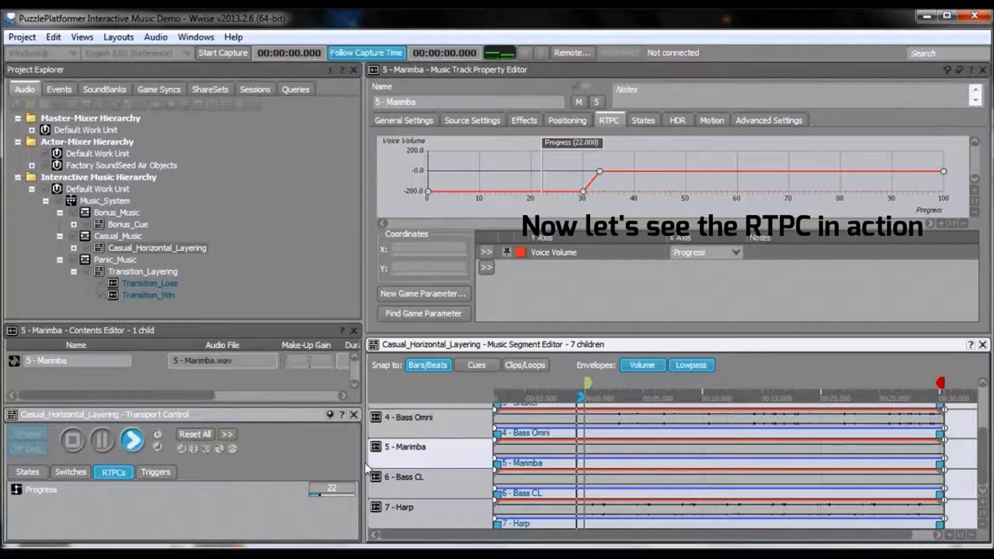
pyautogui.moveTo(310, 492)
pyautogui.mouseDown()
pyautogui.moveTo(295, 505)
pyautogui.moveTo(310, 505)
pyautogui.mouseUp()
pyautogui.click(418, 509)
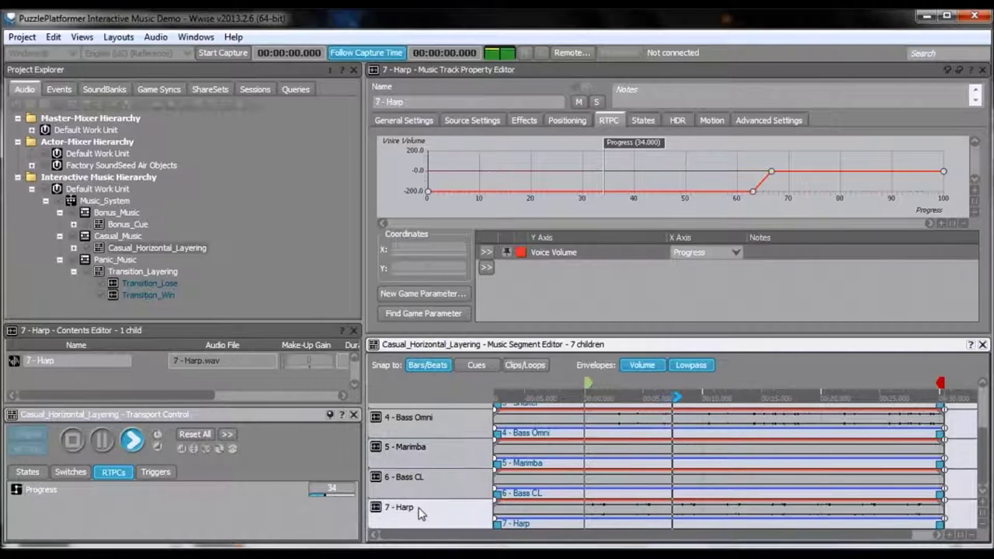
pyautogui.moveTo(325, 494)
pyautogui.mouseDown()
pyautogui.moveTo(311, 505)
pyautogui.moveTo(360, 505)
pyautogui.mouseUp()
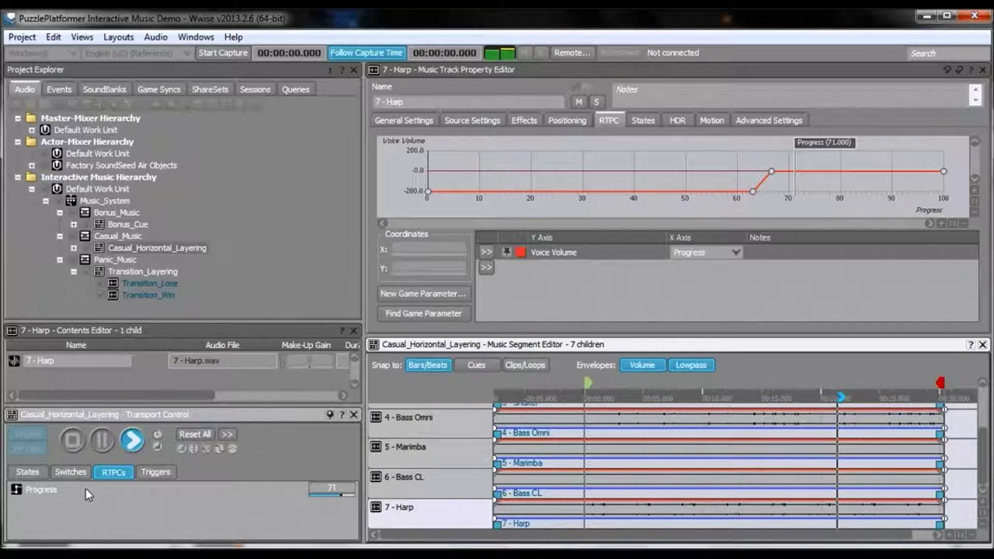
pyautogui.click(73, 441)
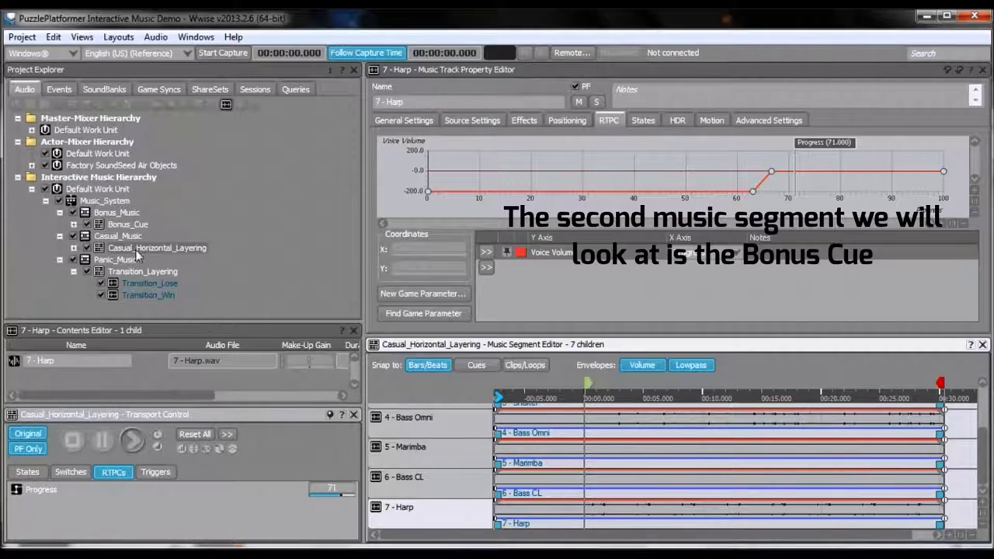
# Step: Open the Bonus_Cue segment and audition it with its states shown, stopping playback at the end
pyautogui.click(146, 223)
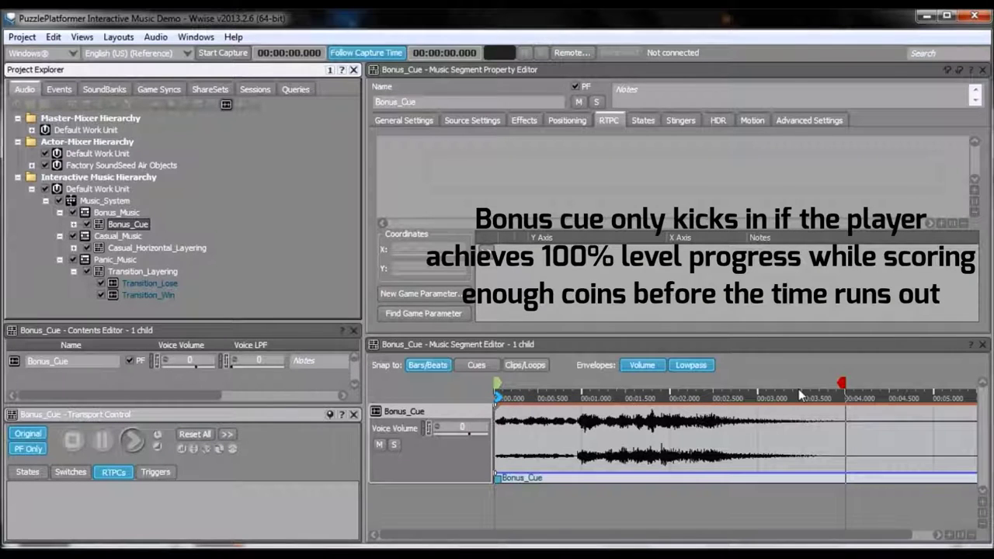
pyautogui.click(31, 472)
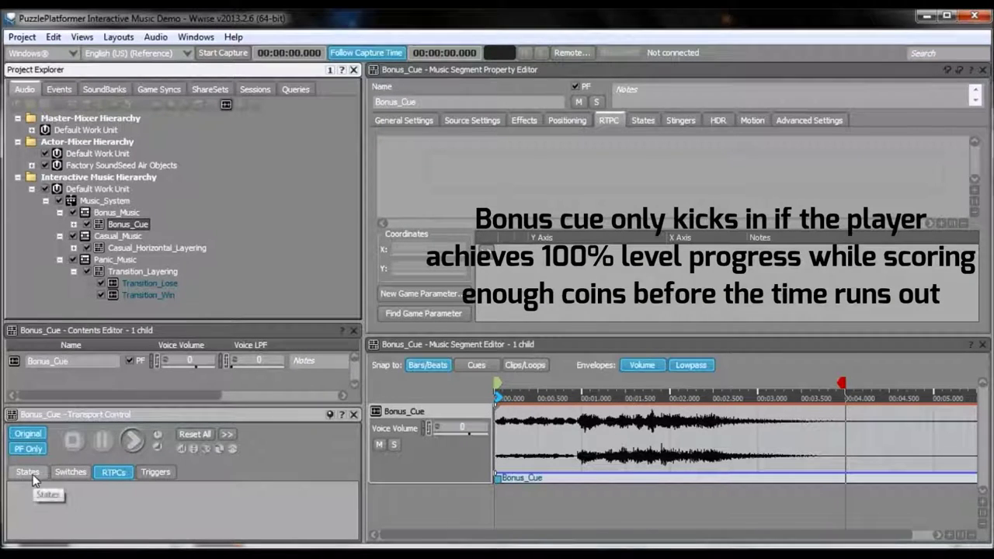
pyautogui.click(130, 443)
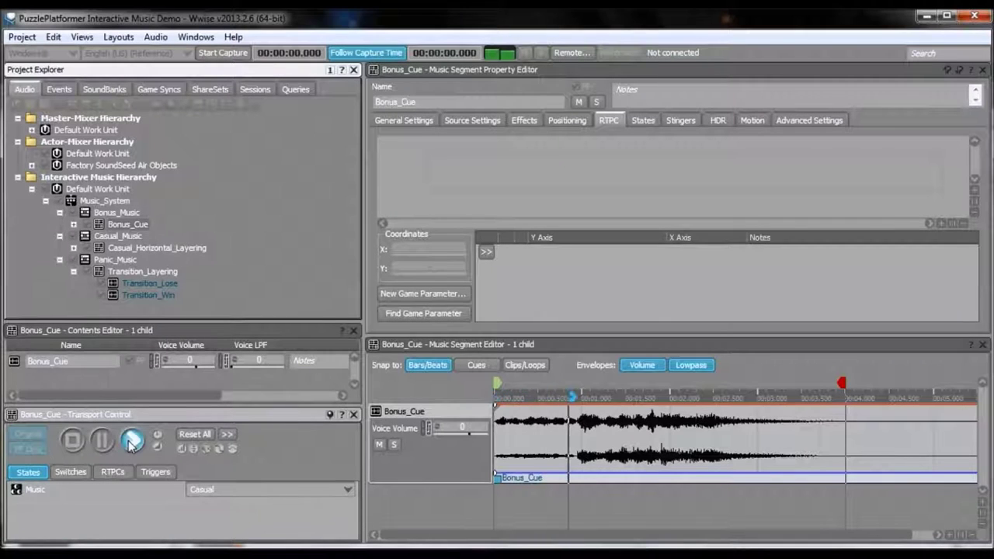
pyautogui.click(73, 441)
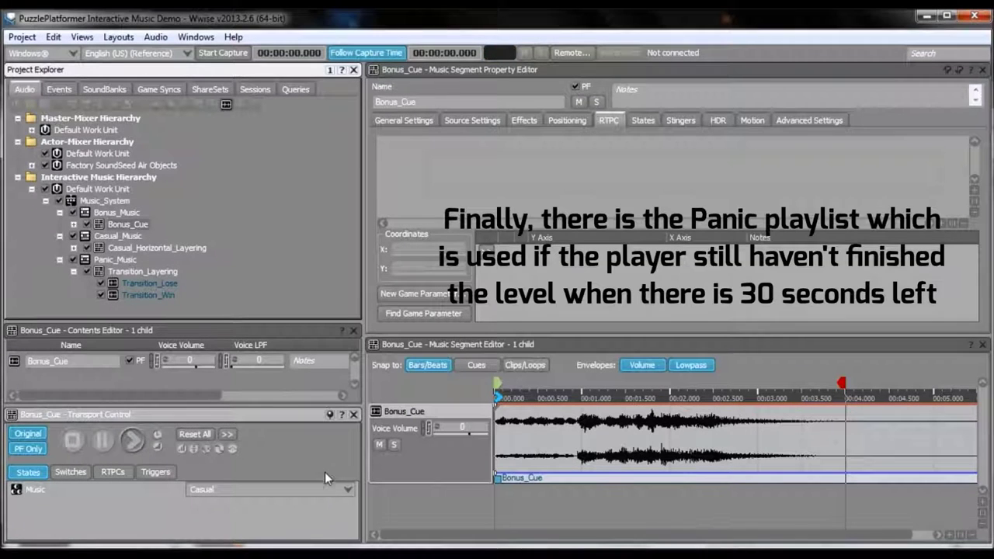
# Step: Examine the Transition_Layering segment and the Score volume curves of its Transition_Lose and Transition_Win tracks
pyautogui.click(152, 270)
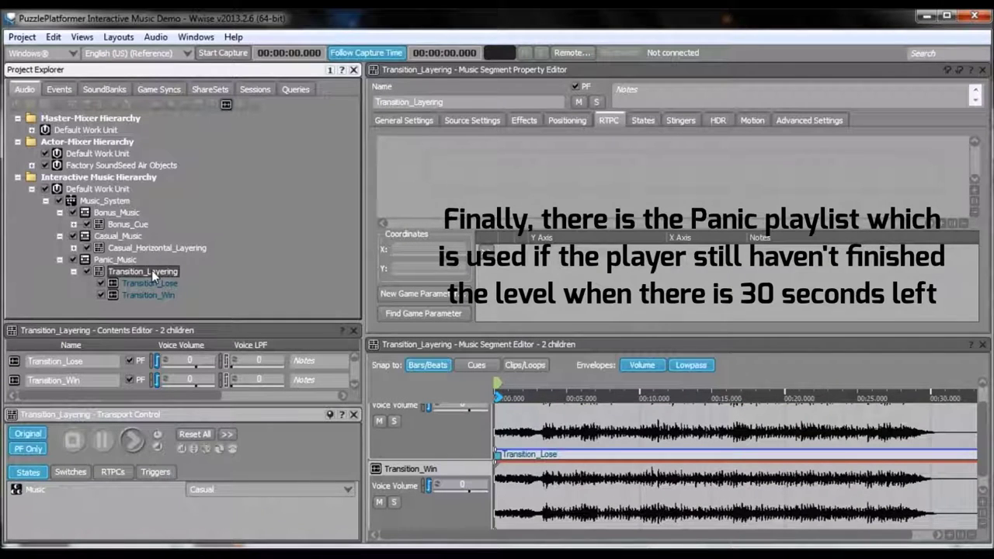
pyautogui.click(159, 282)
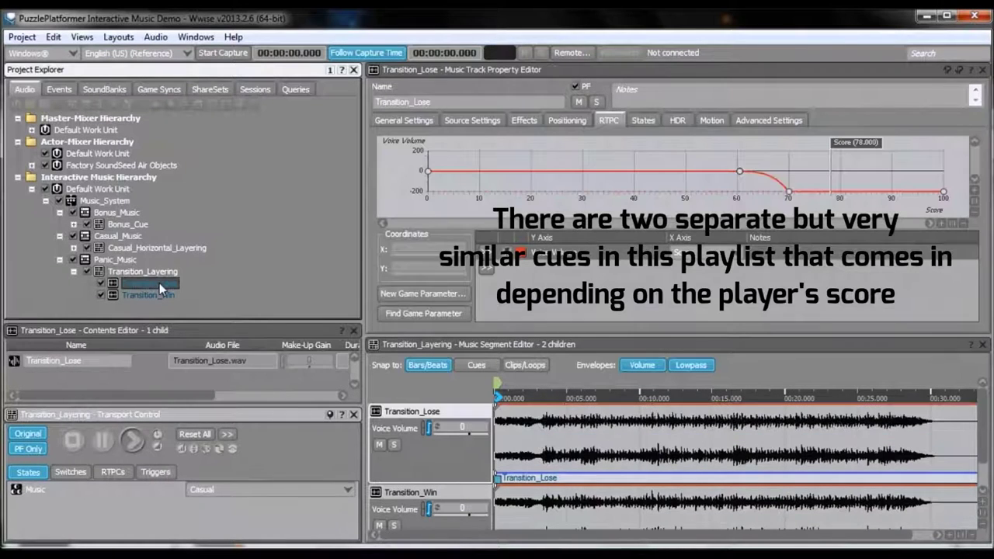
pyautogui.click(161, 293)
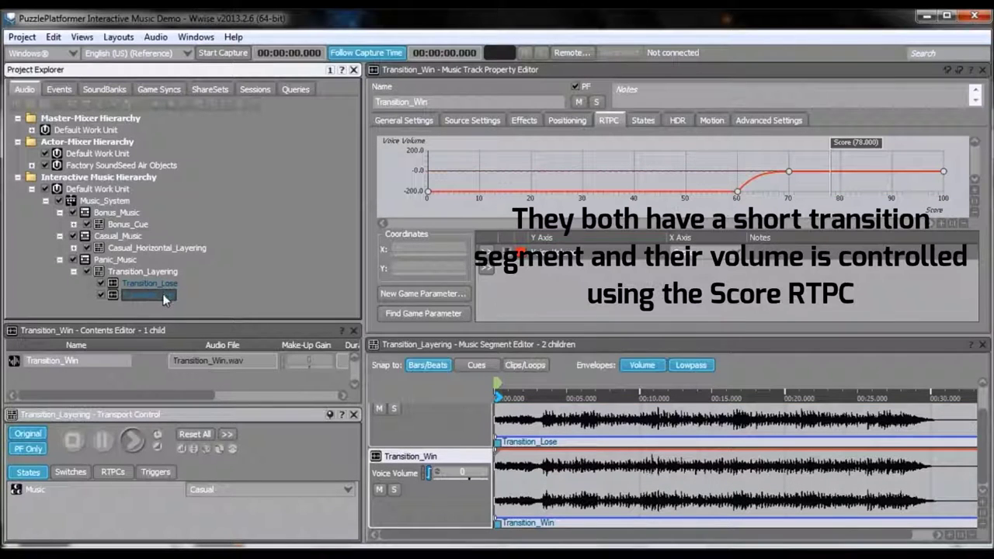
# Step: Set the Score parameter to 79 against the Transition_Win curve and to 55 against the Transition_Lose curve
pyautogui.click(113, 472)
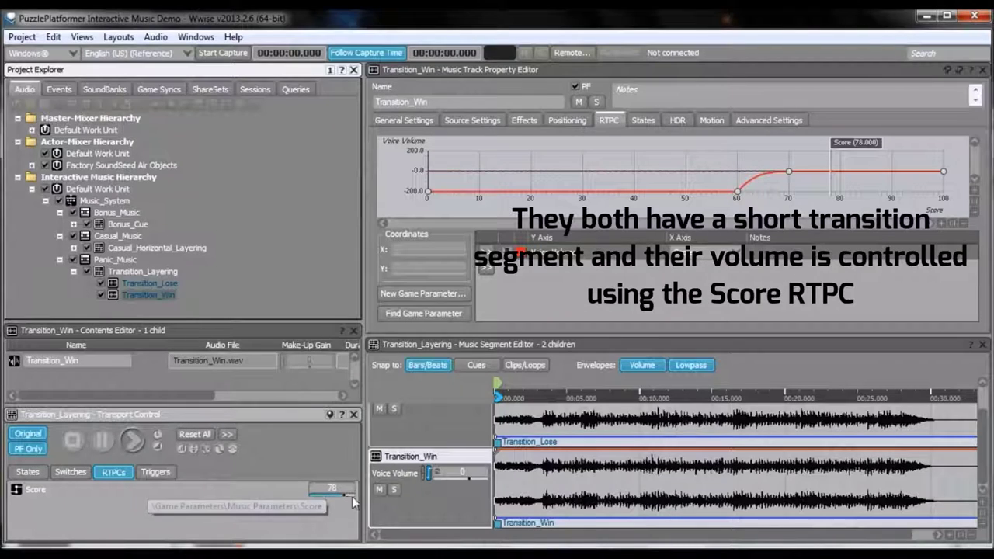
pyautogui.moveTo(332, 489)
pyautogui.mouseDown()
pyautogui.moveTo(354, 504)
pyautogui.moveTo(338, 505)
pyautogui.moveTo(372, 505)
pyautogui.mouseUp()
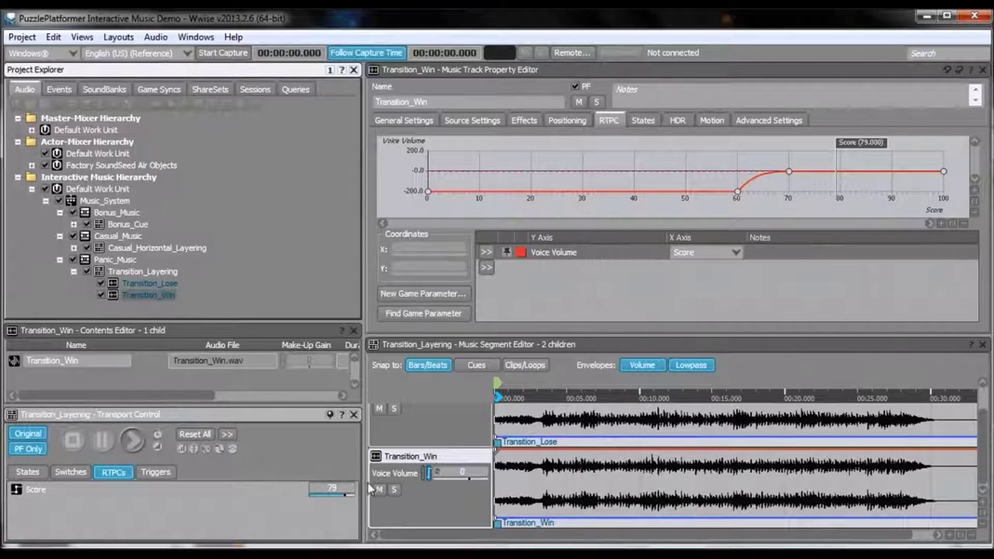
pyautogui.click(448, 432)
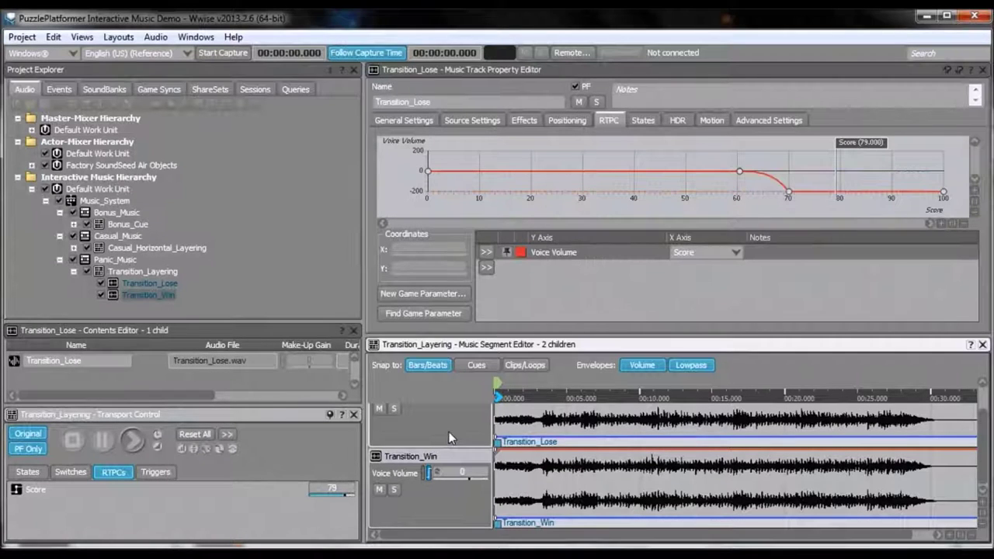
pyautogui.click(333, 491)
pyautogui.moveTo(339, 499); pyautogui.dragTo(305, 498)
# Step: Play Transition_Layering with the Transition_Lose volume curve shown and vary the Score parameter, finishing at 77
pyautogui.click(150, 275)
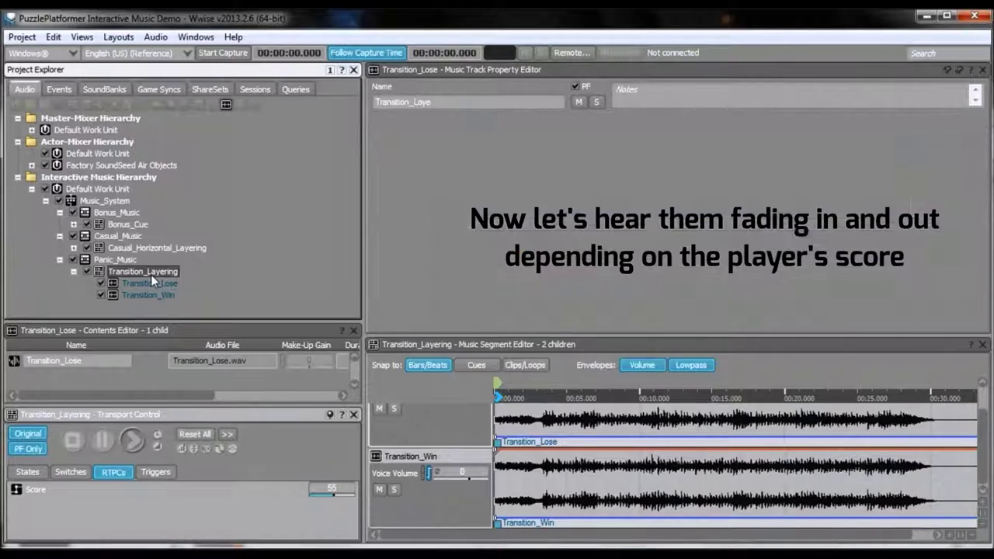
pyautogui.click(158, 282)
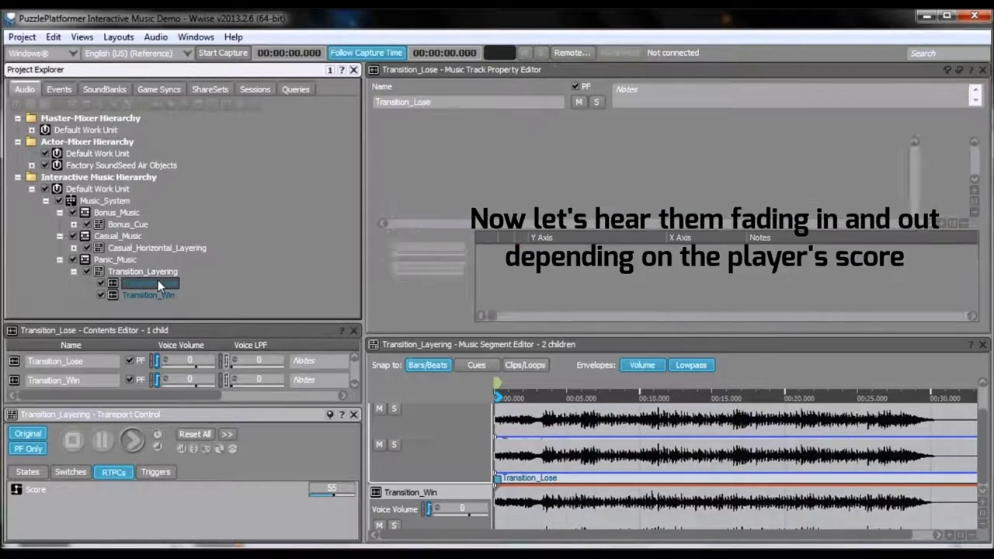
pyautogui.press('space')
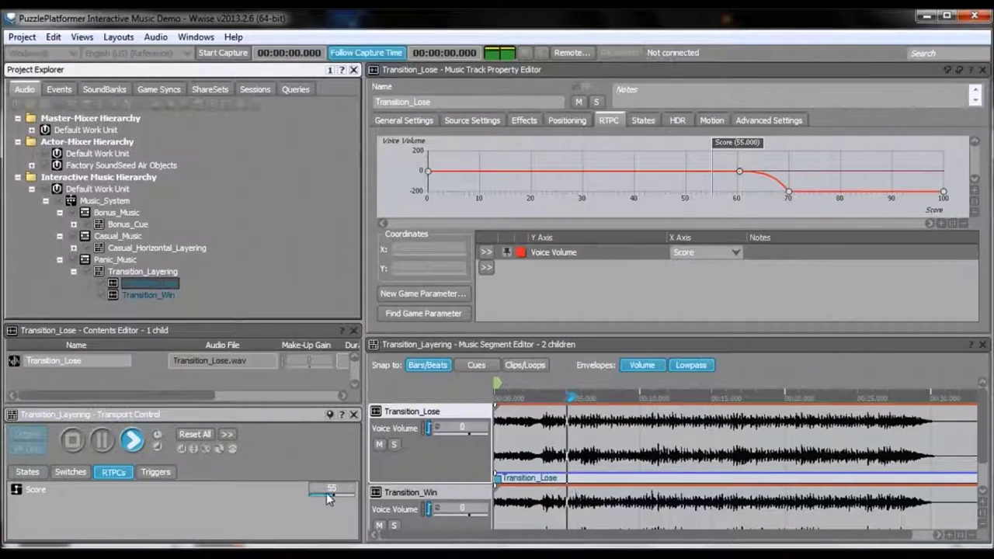
pyautogui.moveTo(332, 501)
pyautogui.mouseDown()
pyautogui.moveTo(369, 504)
pyautogui.moveTo(342, 505)
pyautogui.mouseUp()
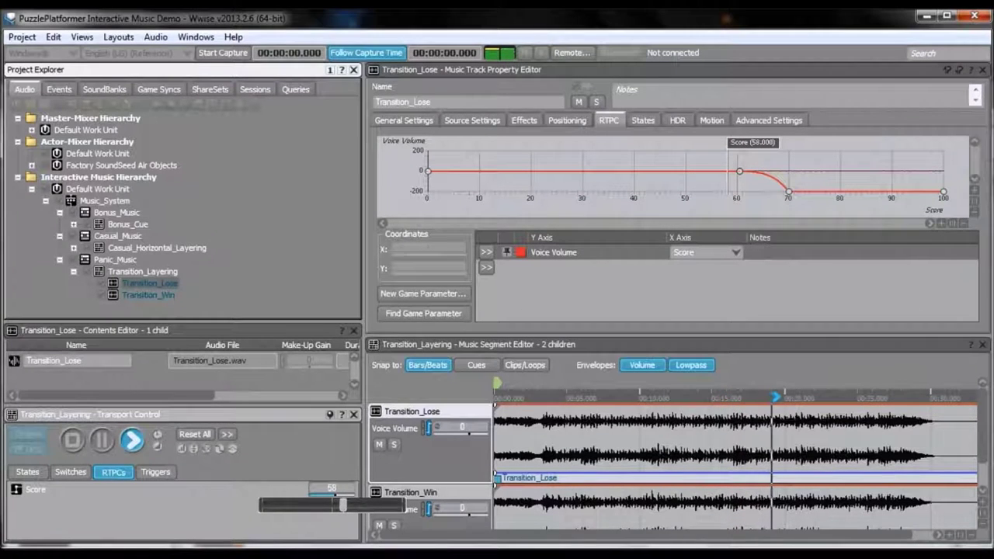
pyautogui.moveTo(342, 505); pyautogui.dragTo(340, 504)
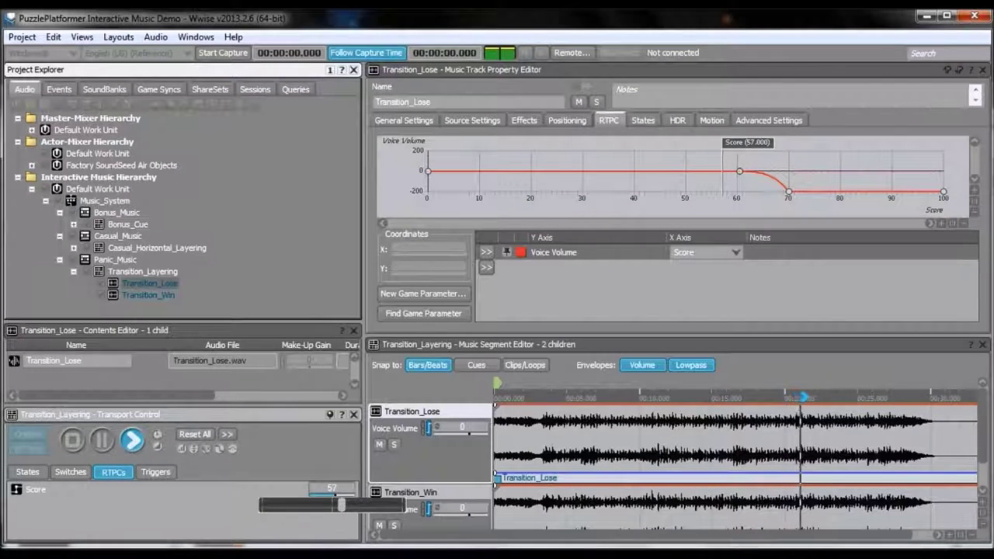
pyautogui.moveTo(341, 505); pyautogui.dragTo(369, 505)
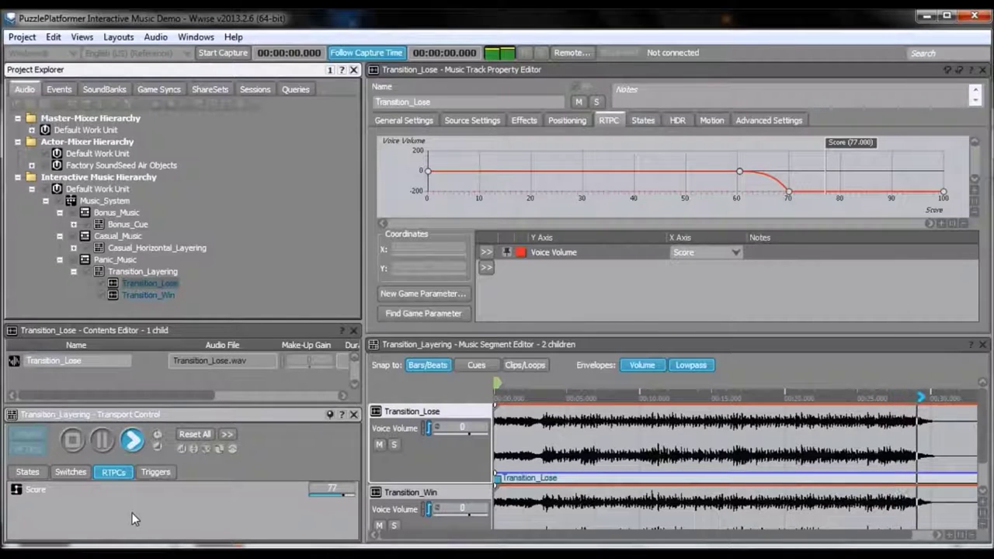
# Step: Stop playback of Transition_Layering and select Casual as the Music state
pyautogui.click(72, 441)
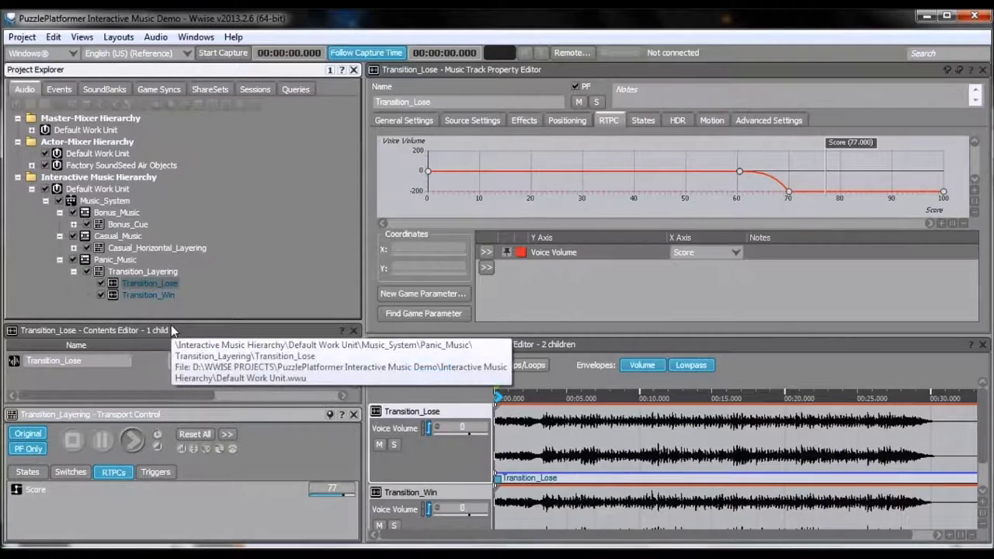
pyautogui.click(42, 476)
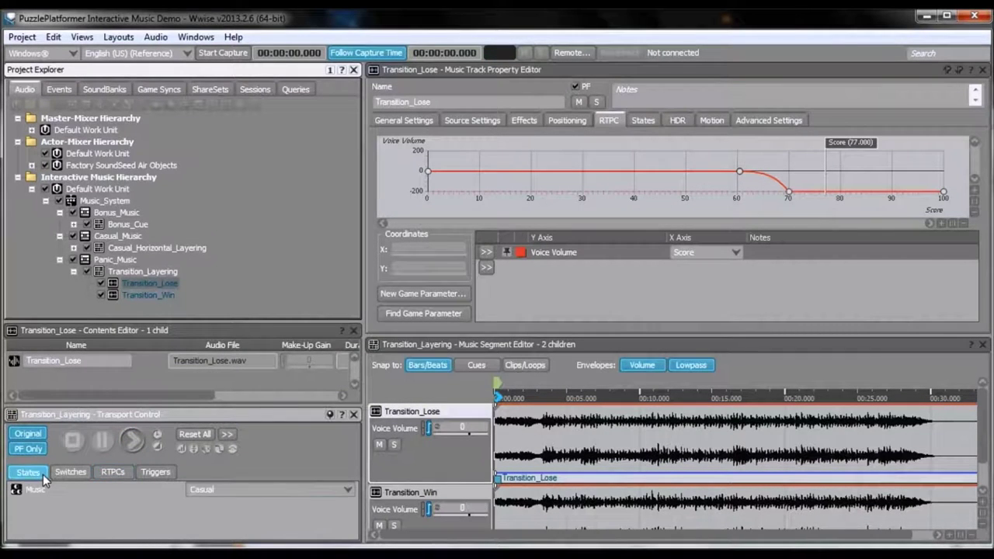
pyautogui.click(214, 488)
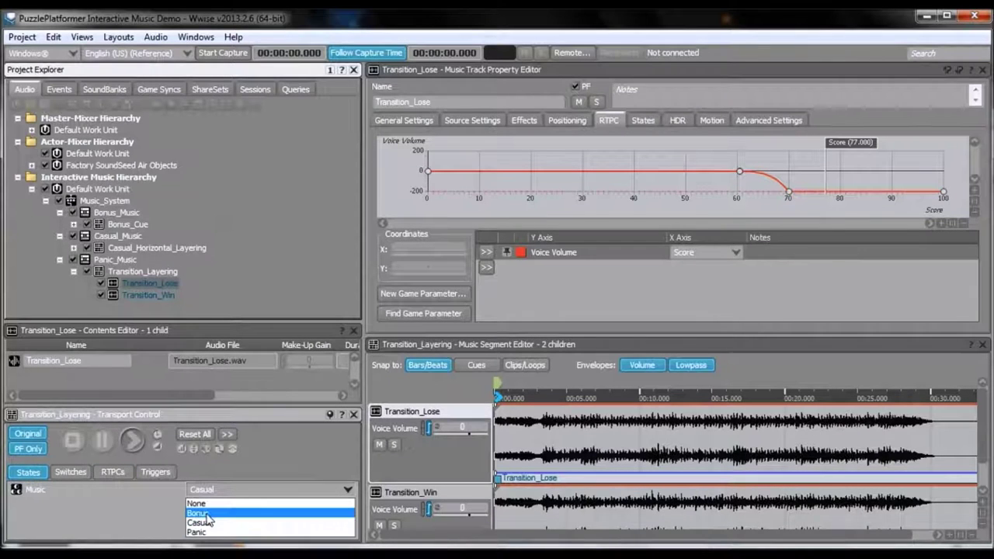
pyautogui.click(207, 524)
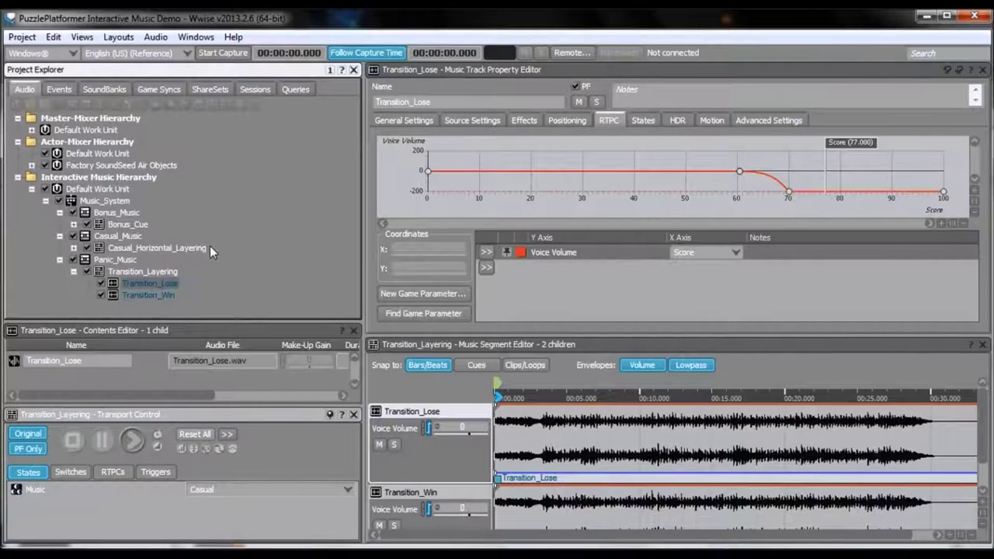
# Step: Open the Music_System switch container, start playing it, and enlarge its property editor above the association editor
pyautogui.click(186, 246)
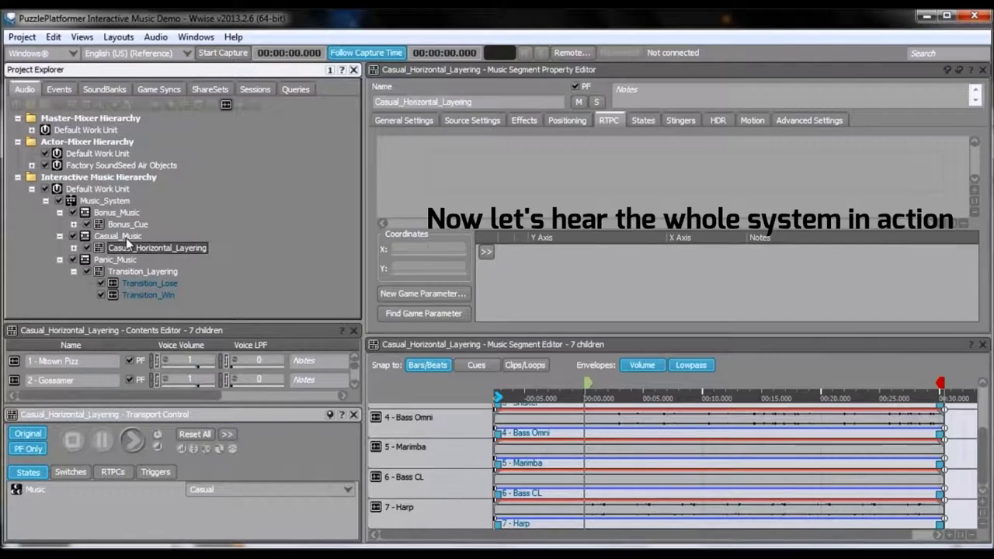
pyautogui.click(113, 201)
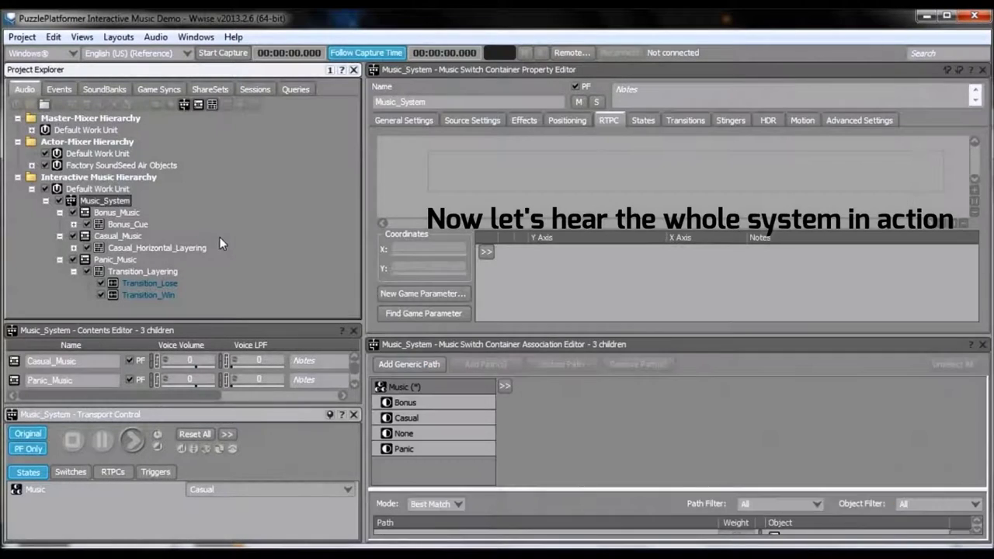
pyautogui.press('space')
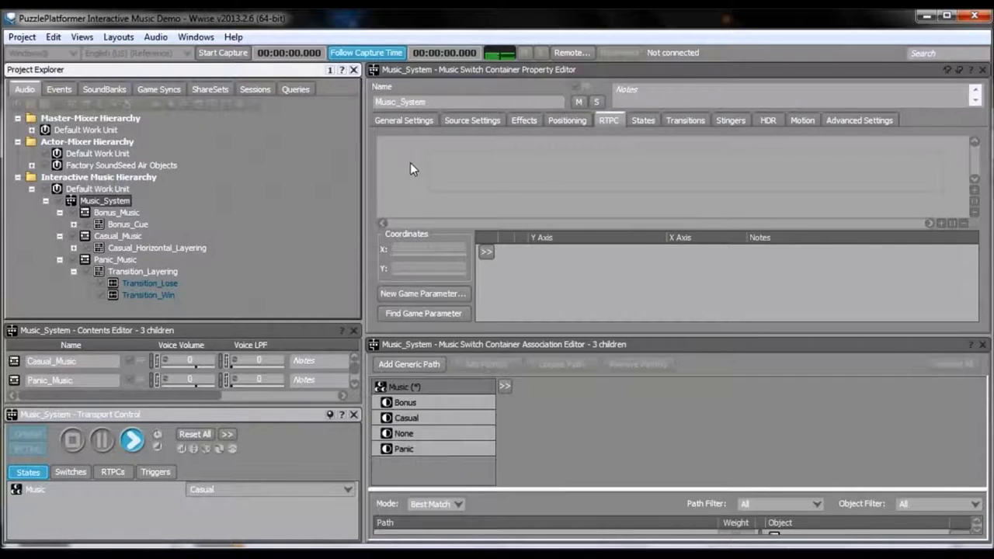
pyautogui.moveTo(714, 340); pyautogui.dragTo(702, 424)
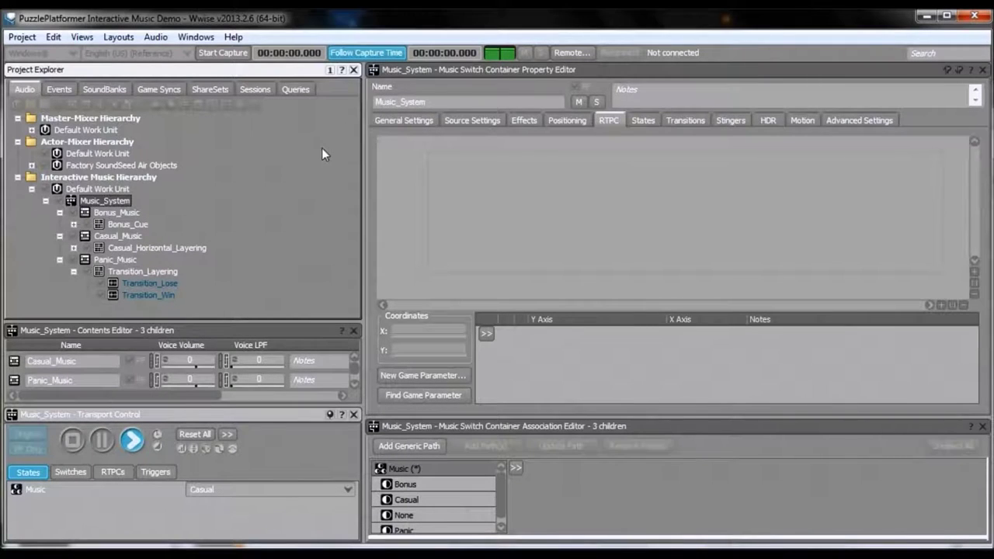
# Step: Vary the Progress parameter while Music_System plays, lowering it to 26 and raising it to 75
pyautogui.click(112, 471)
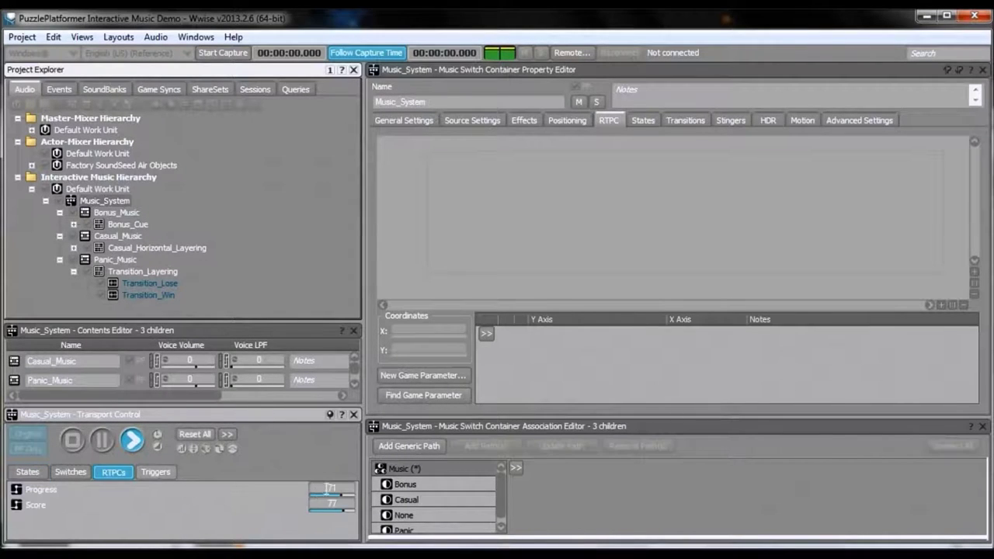
pyautogui.moveTo(336, 495); pyautogui.dragTo(298, 504)
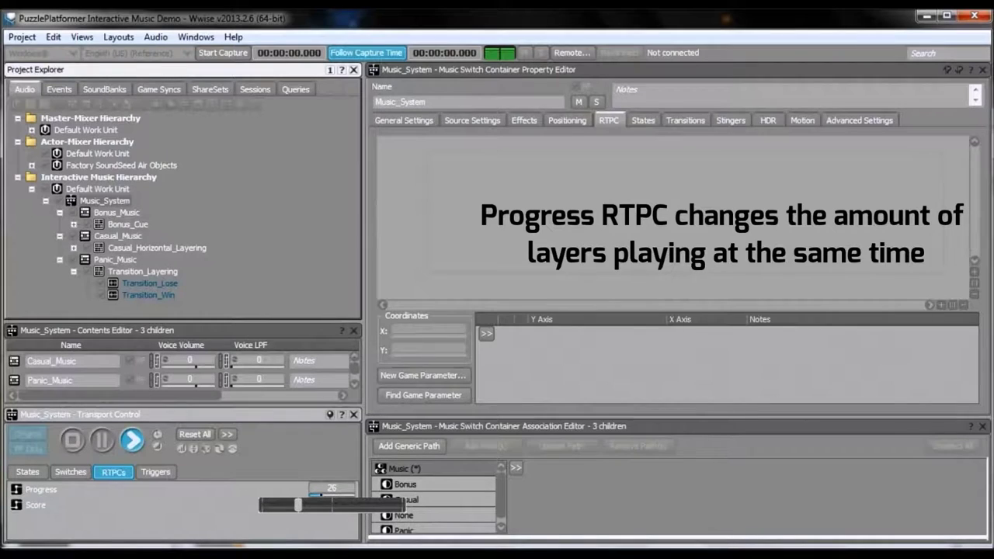
pyautogui.moveTo(298, 504); pyautogui.dragTo(367, 504)
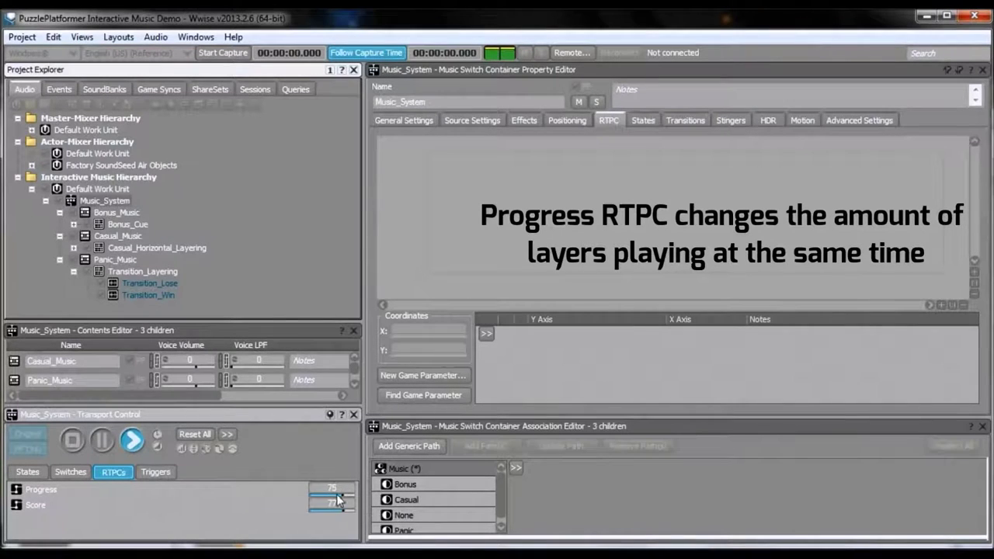
# Step: Switch the Music state to Bonus during playback to audition the change from Casual, and stop playback
pyautogui.click(37, 473)
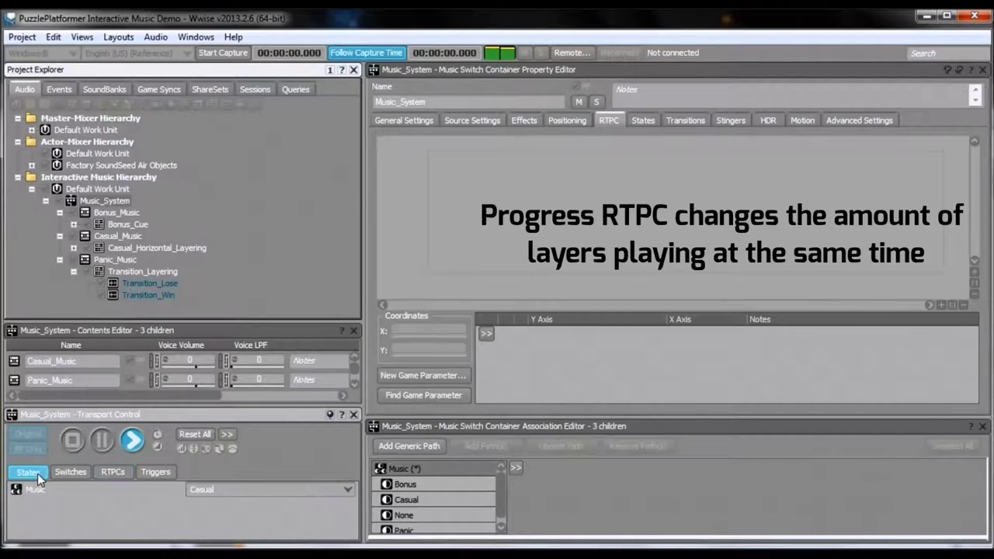
pyautogui.click(296, 489)
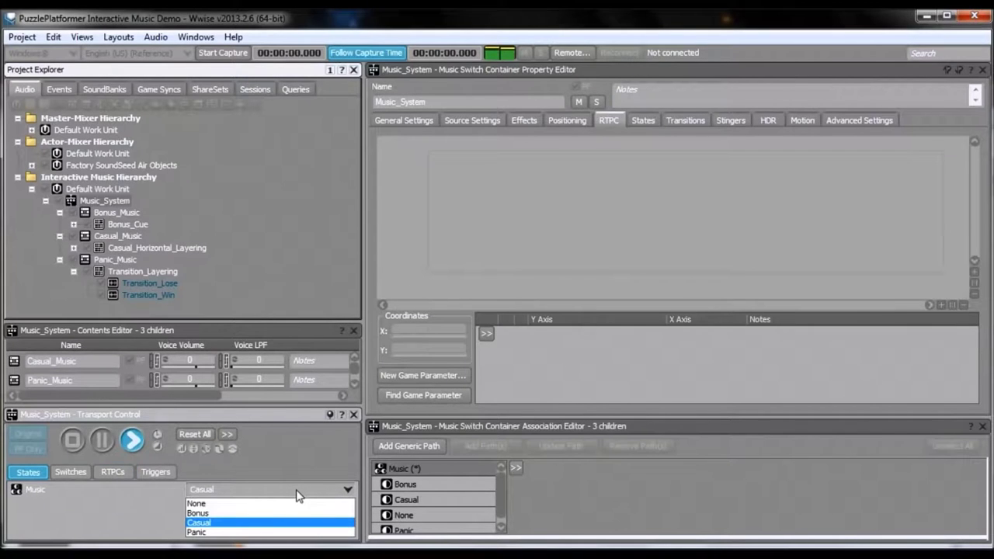
pyautogui.click(248, 514)
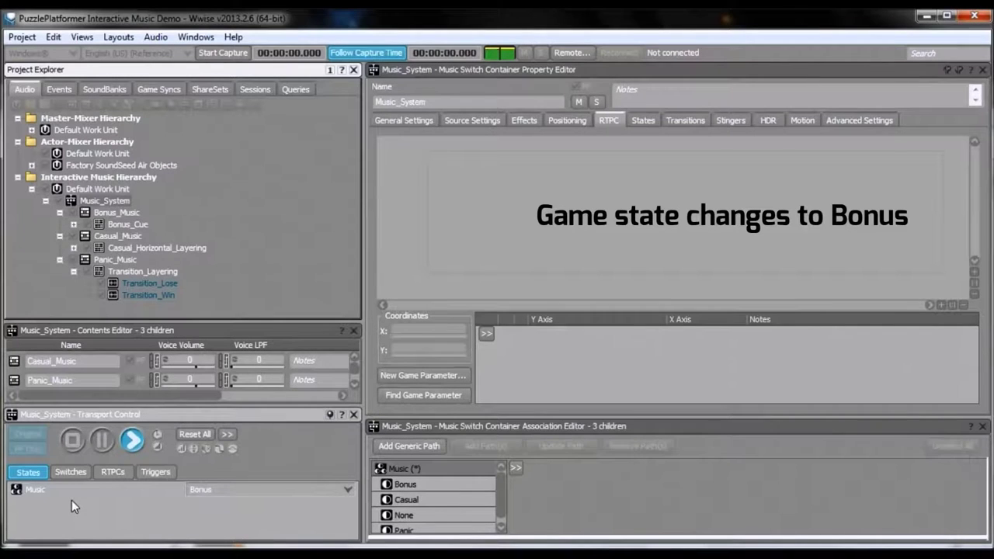
pyautogui.click(72, 440)
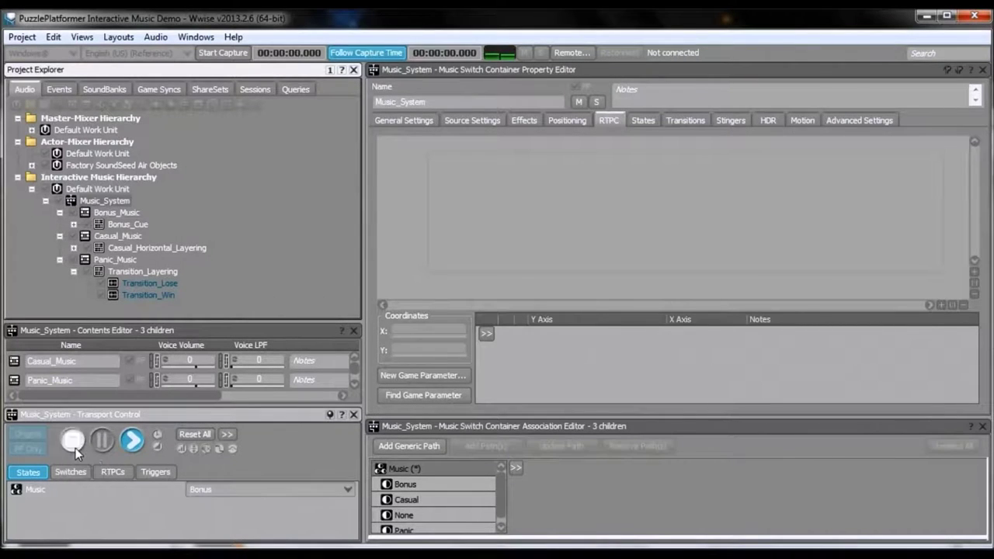
# Step: Set the Music state back to Casual and restart playback of Music_System
pyautogui.click(243, 489)
pyautogui.click(230, 523)
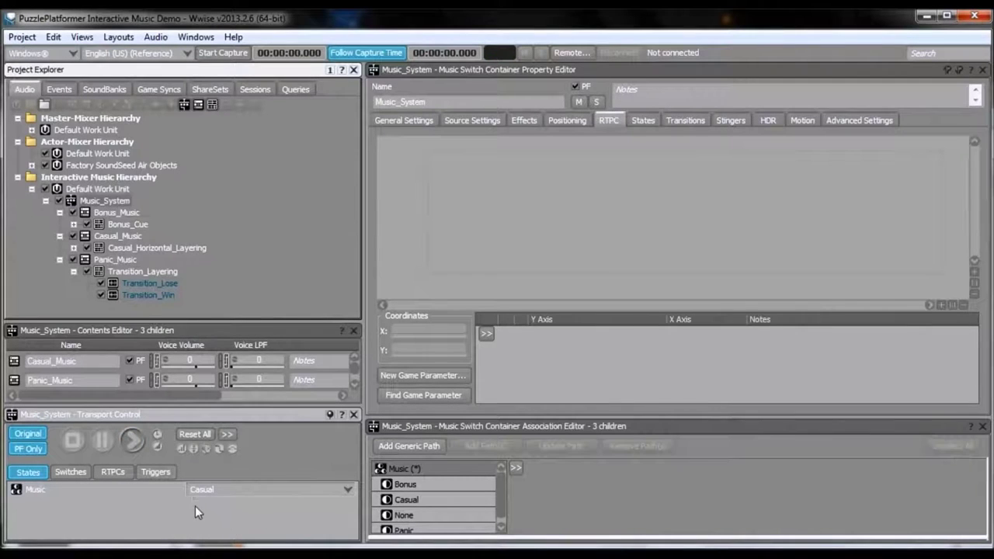
pyautogui.click(144, 440)
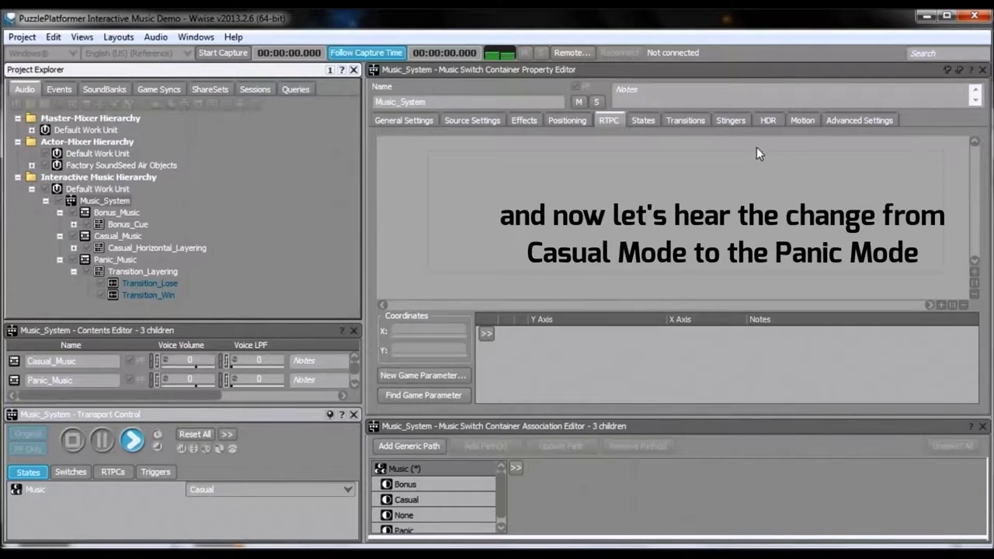
# Step: Show the transitions of Music_System and switch the Music state to Panic while it plays
pyautogui.click(674, 122)
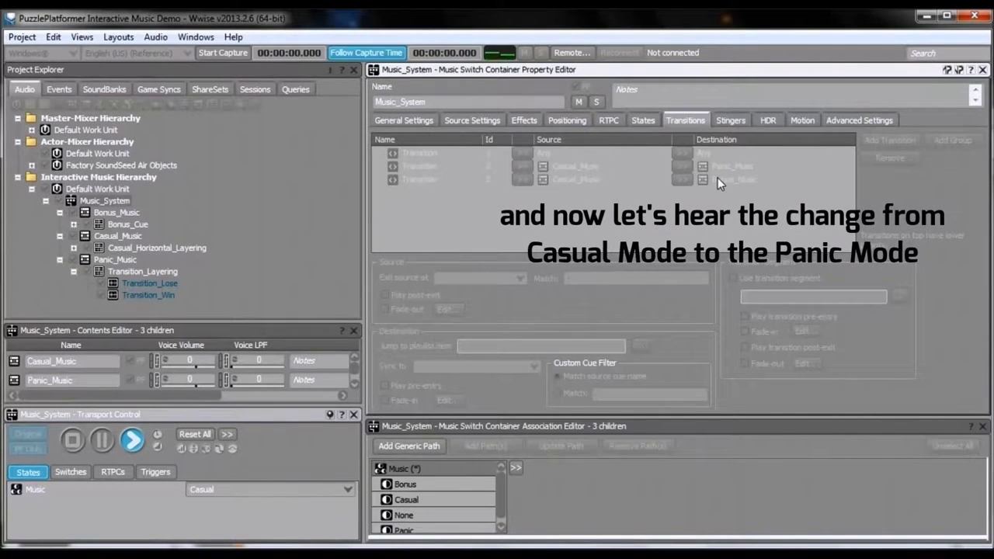
pyautogui.click(232, 491)
pyautogui.click(219, 534)
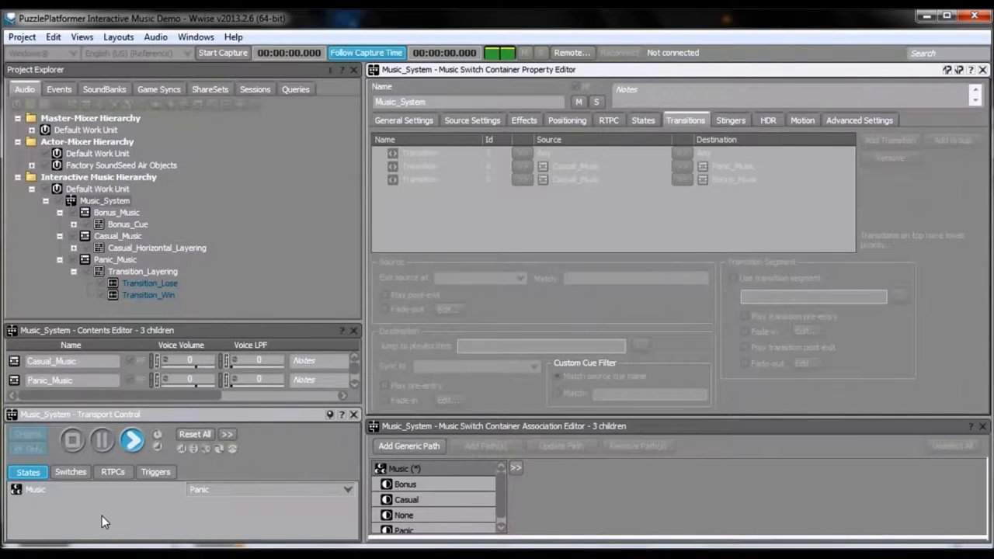
# Step: Lower the Score parameter to 26 during Panic playback and adjust it to 29
pyautogui.click(113, 471)
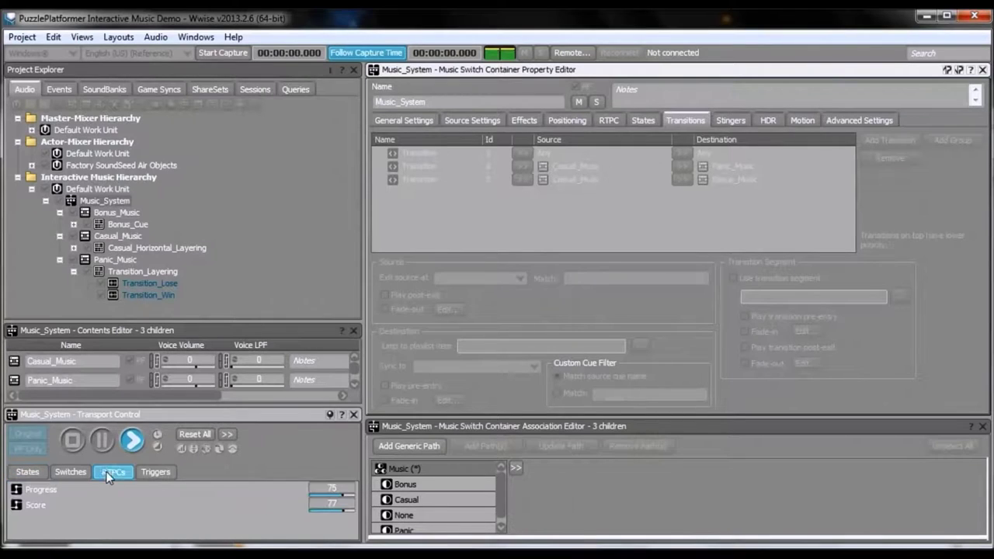
pyautogui.moveTo(338, 515); pyautogui.dragTo(298, 520)
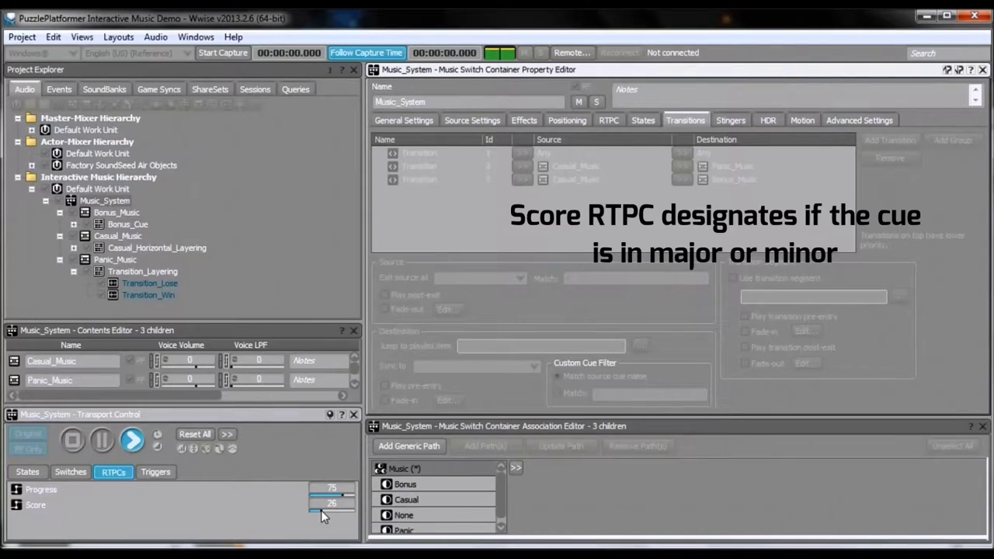
pyautogui.click(321, 510)
pyautogui.moveTo(297, 519); pyautogui.dragTo(303, 519)
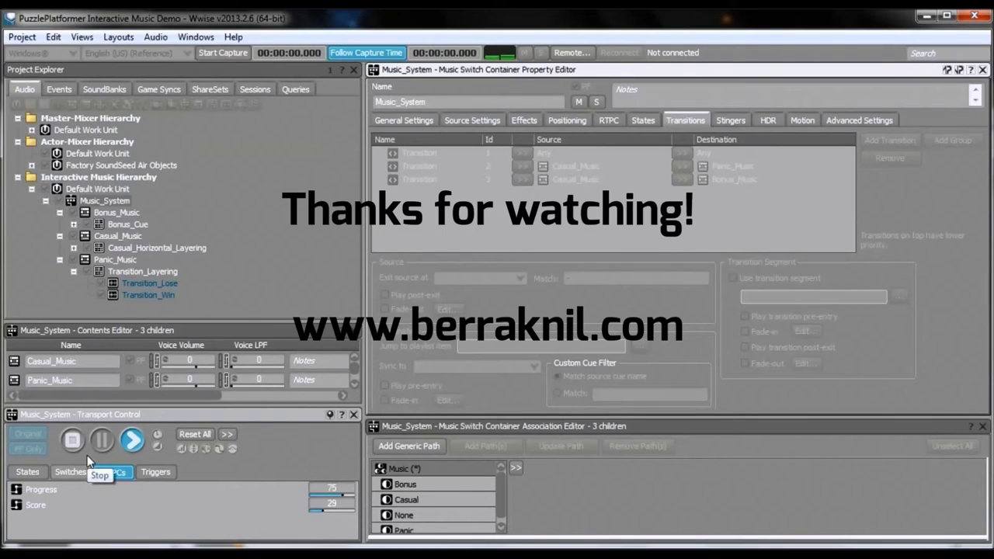
# Step: Stop playback of Music_System and return the Music state from Panic to Casual
pyautogui.click(73, 441)
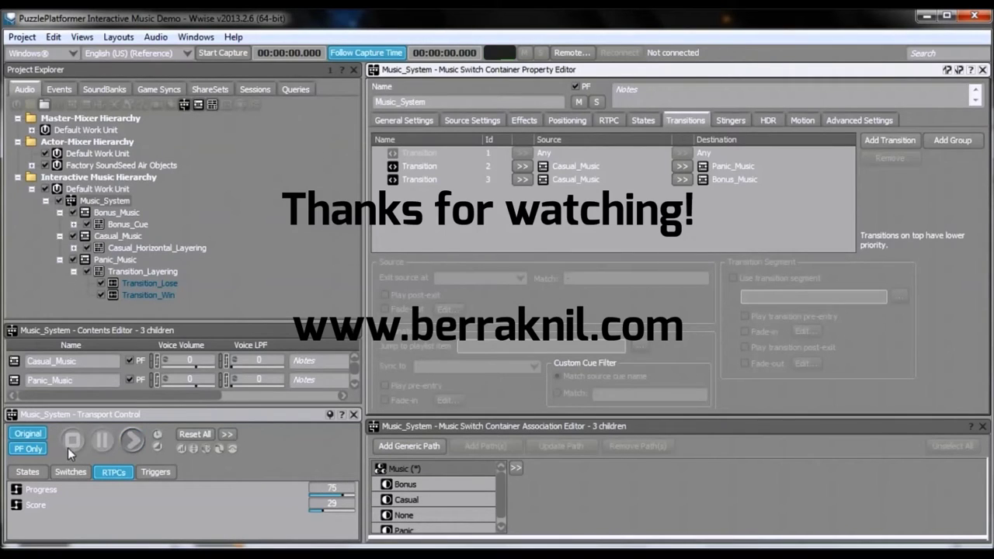
pyautogui.click(27, 471)
pyautogui.click(233, 489)
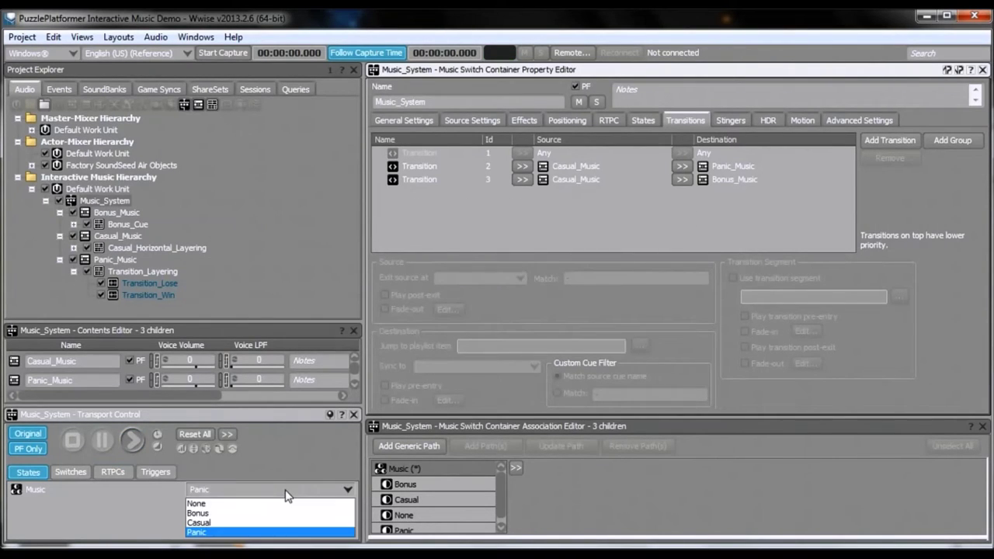
pyautogui.click(239, 525)
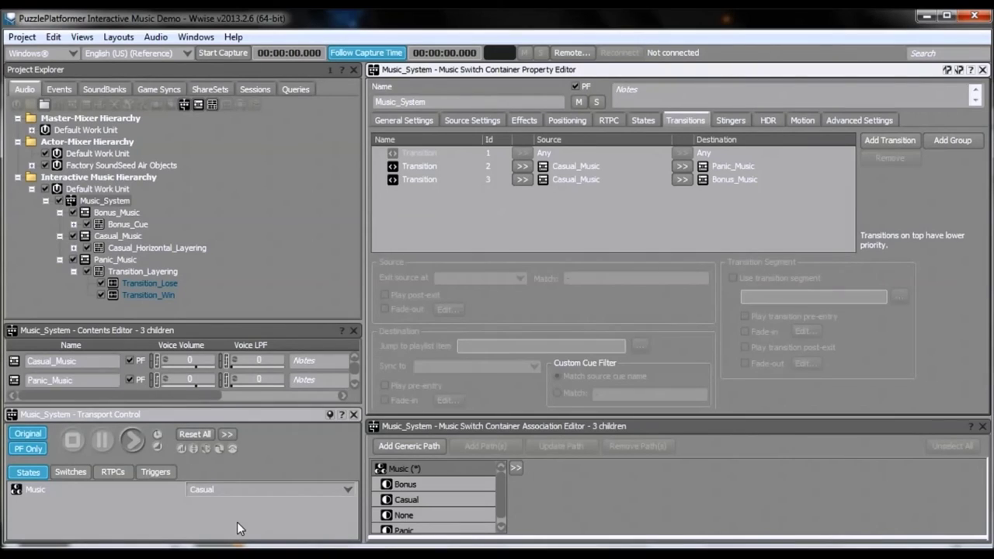